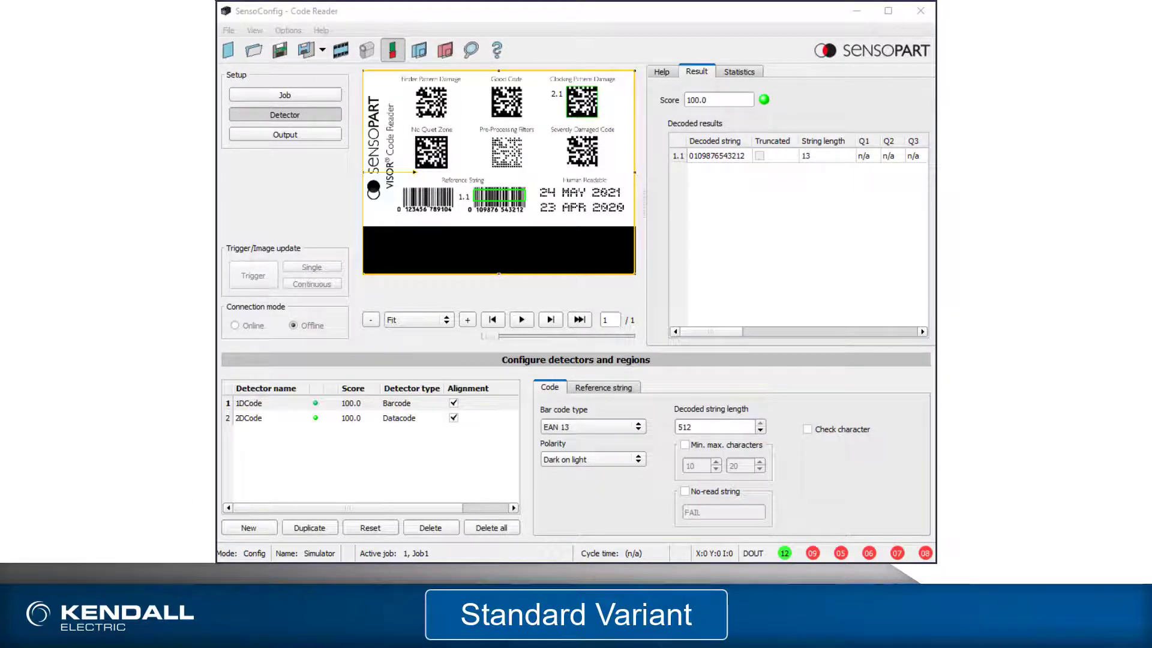
- Enable the reference string for the 1DCode barcode detector and teach it from the current image
left_click(602, 387)
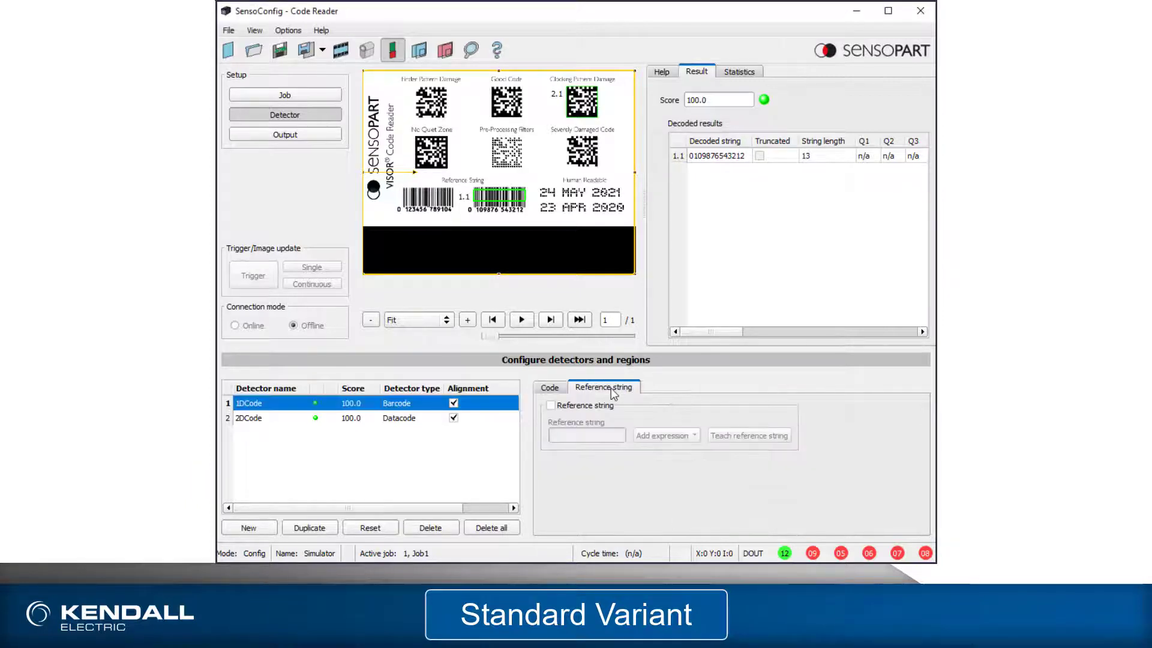
left_click(550, 406)
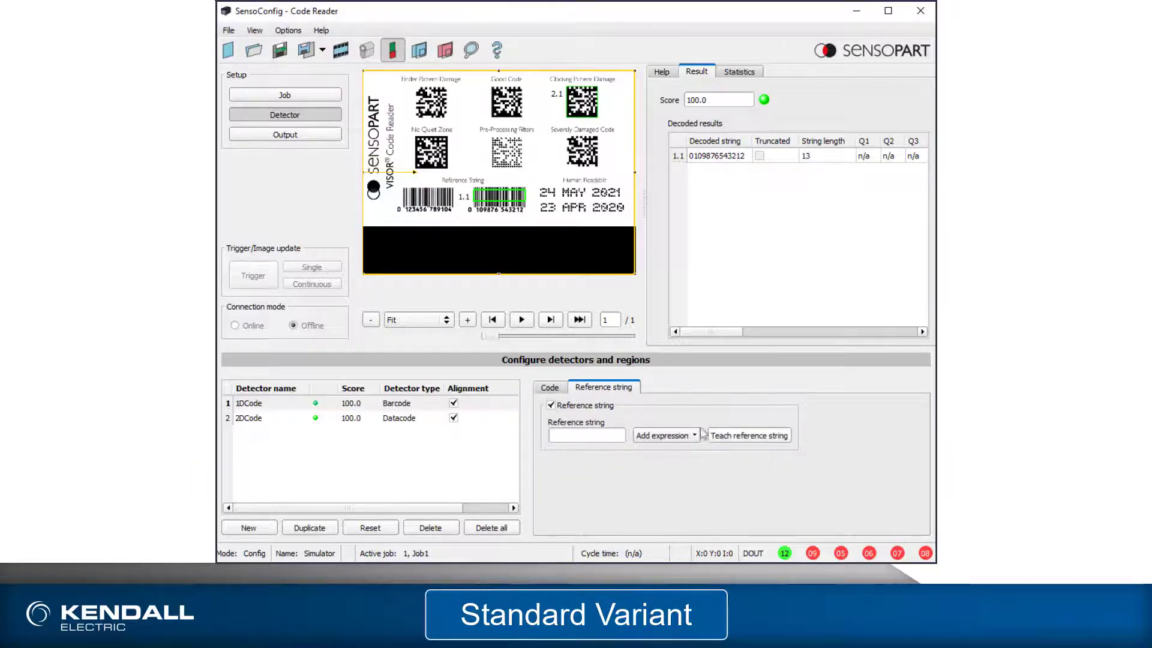
left_click(733, 436)
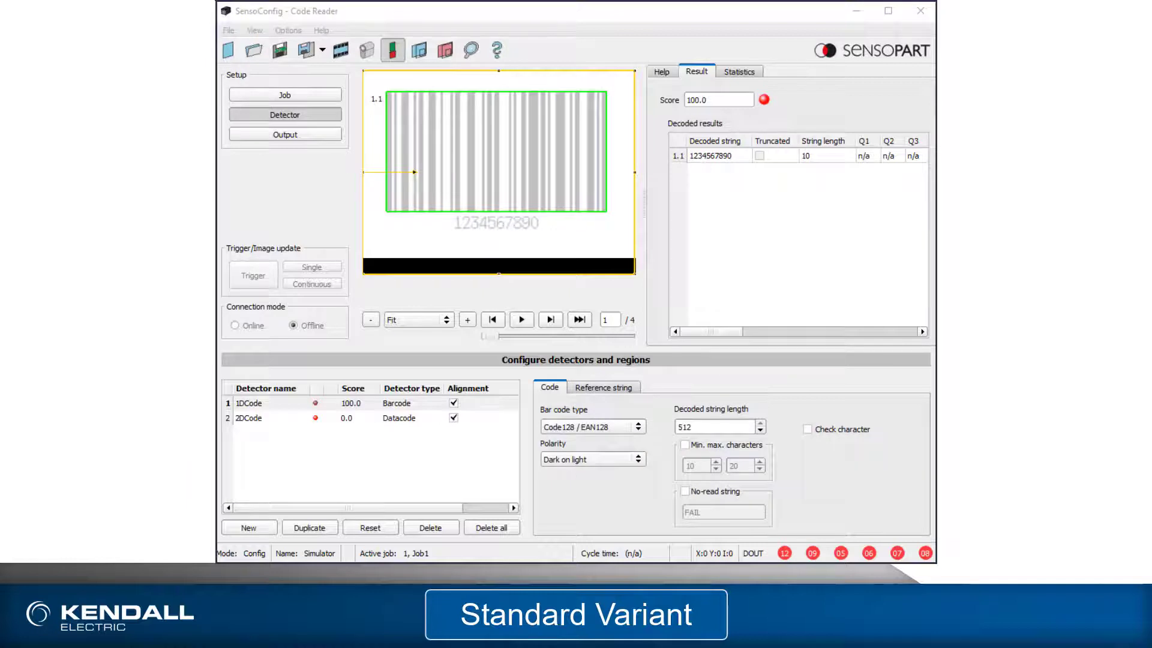
- Step through the four sample images to check how the 1DCode and 2DCode detectors read each one
left_click(544, 323)
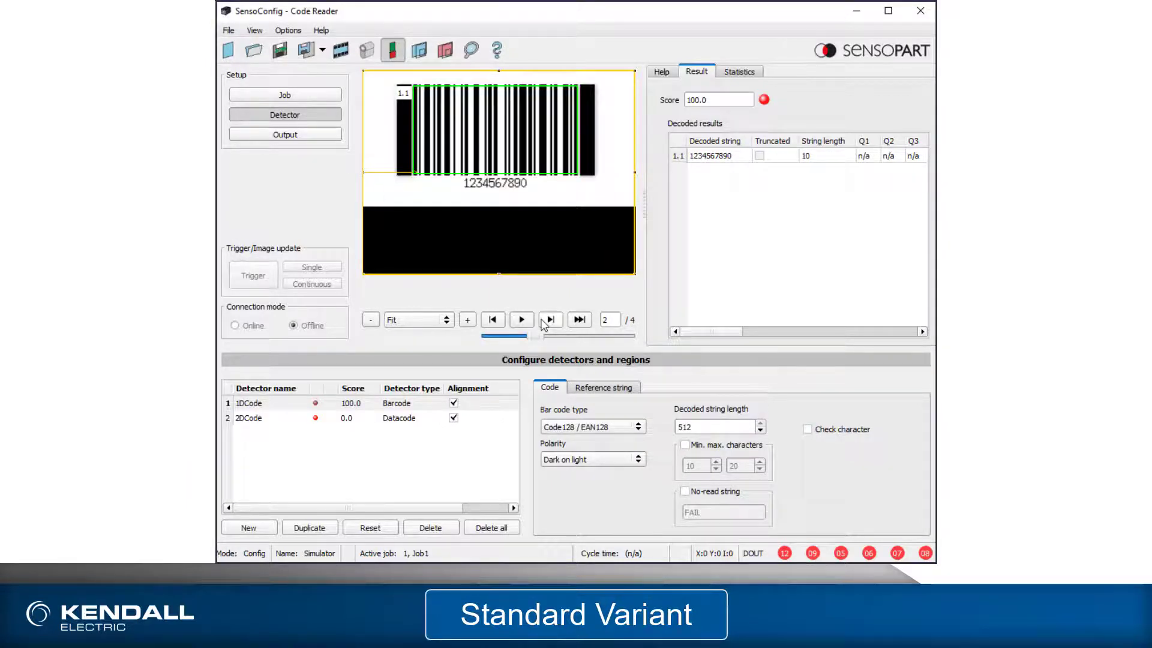
left_click(549, 320)
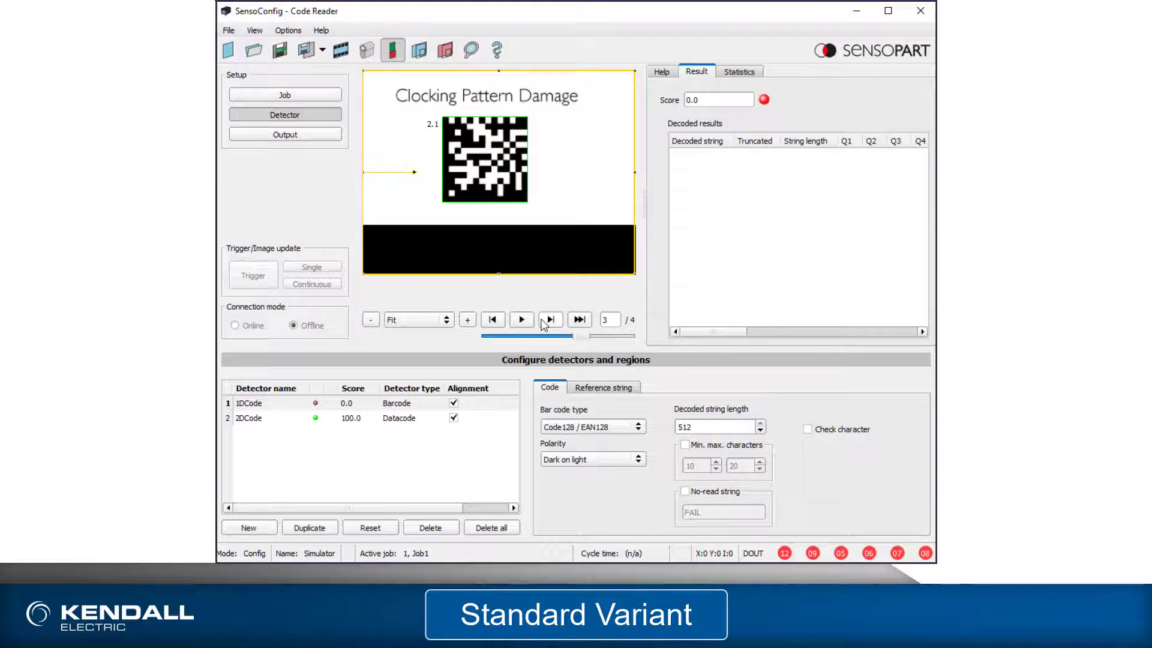
left_click(549, 320)
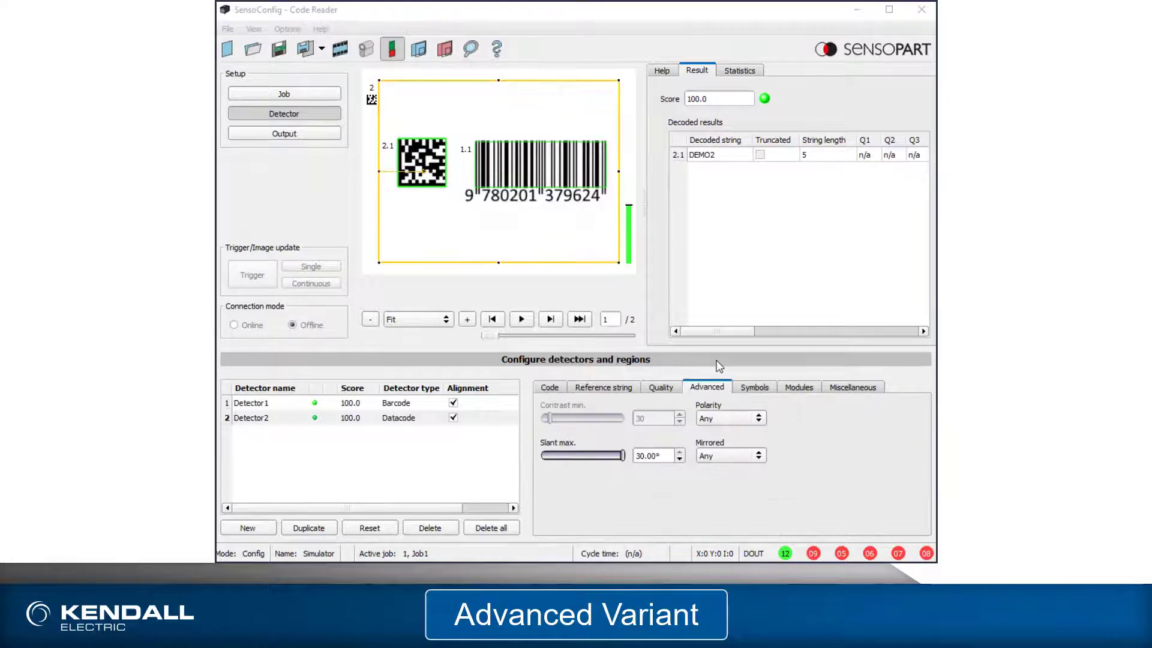
- Examine the symbols, modules and miscellaneous settings of the Datacode detector Detector2
left_click(747, 390)
left_click(799, 389)
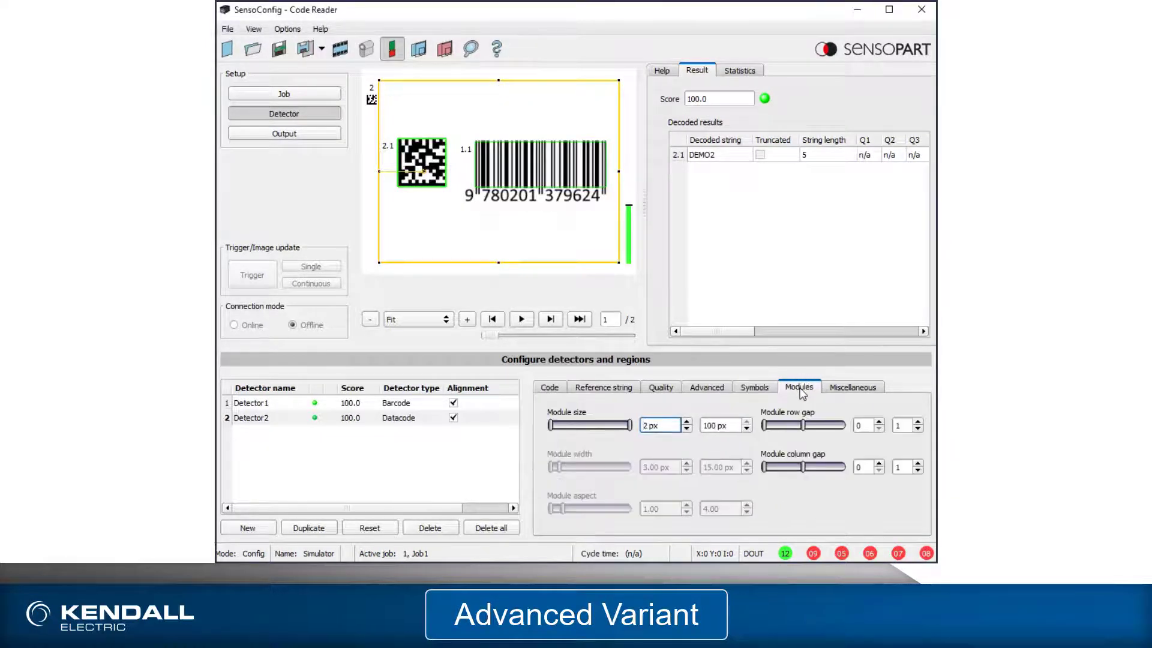
left_click(847, 389)
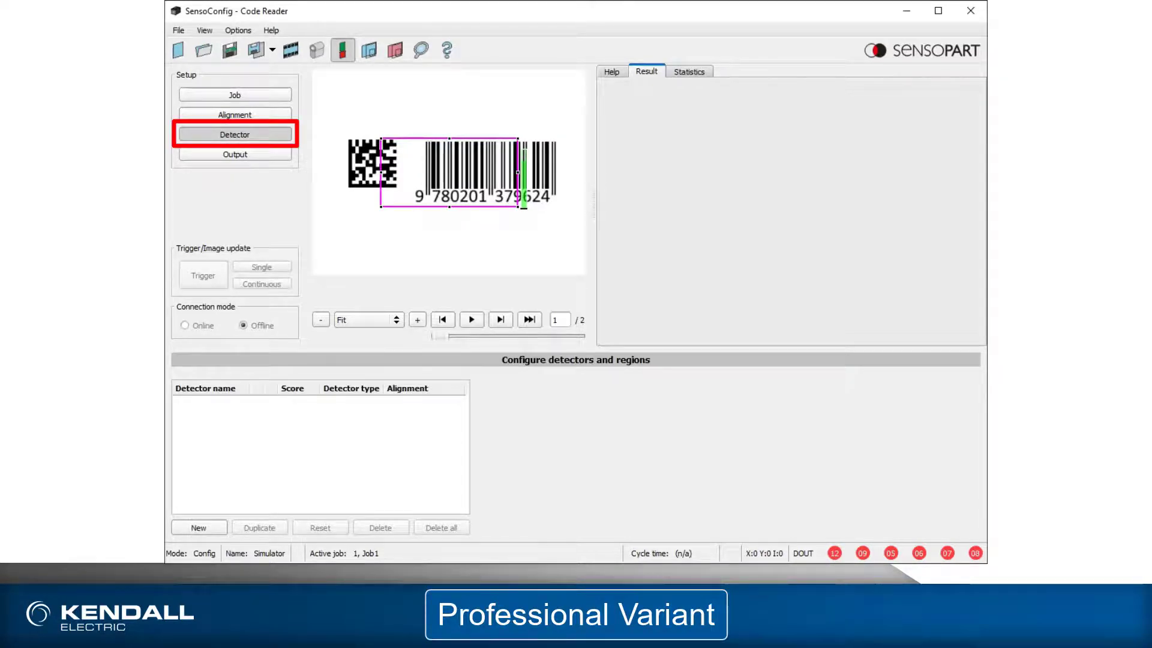
- Add a new Barcode detector to the job and name it 1DCode
left_click(215, 529)
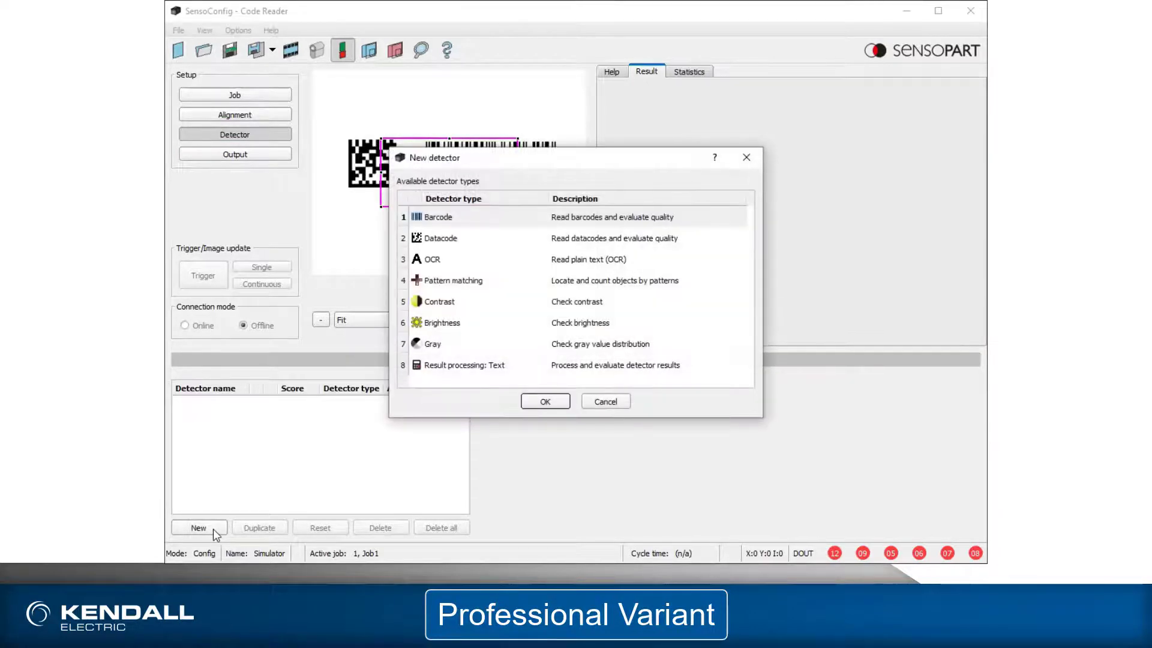
left_click(443, 216)
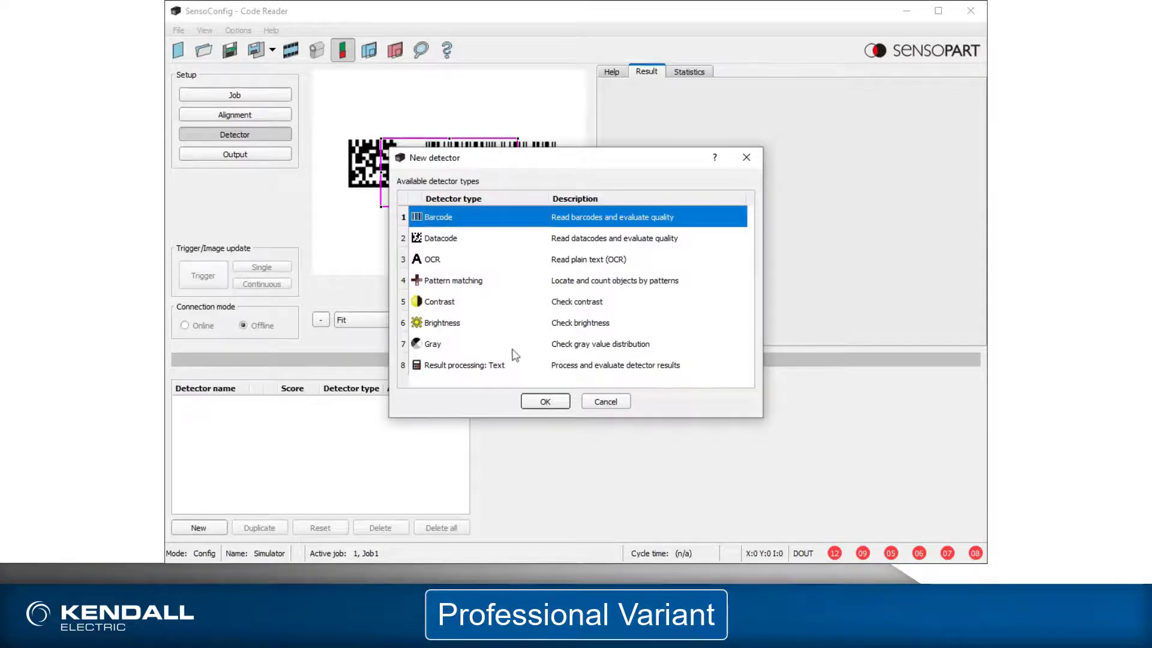
left_click(539, 401)
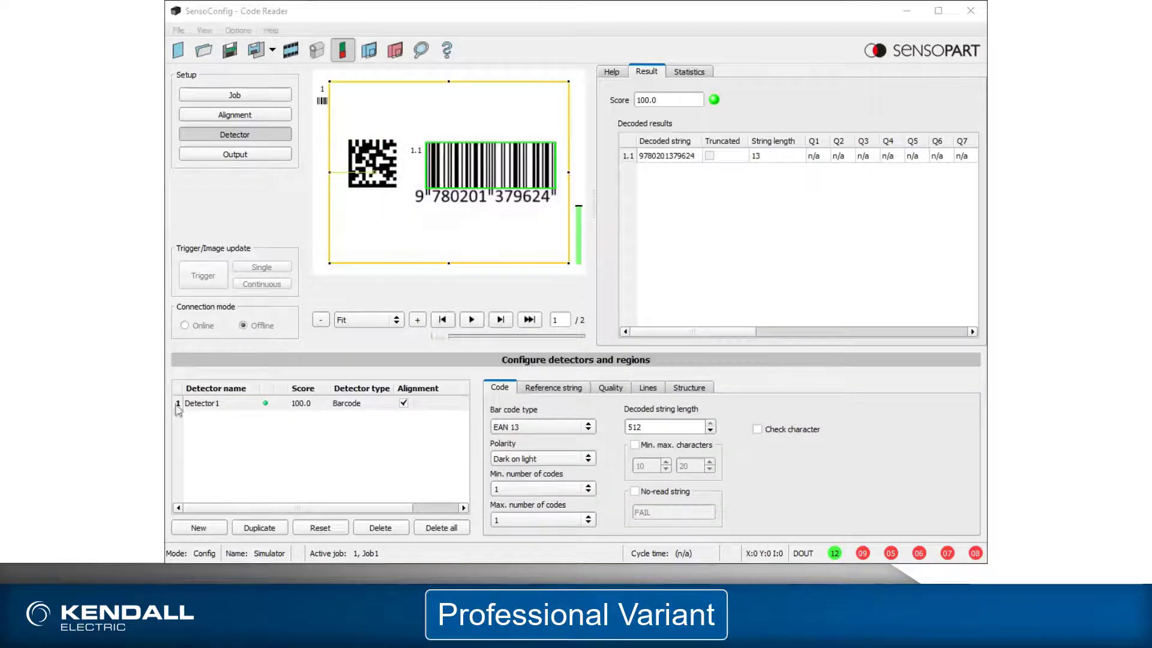
double_click(200, 404)
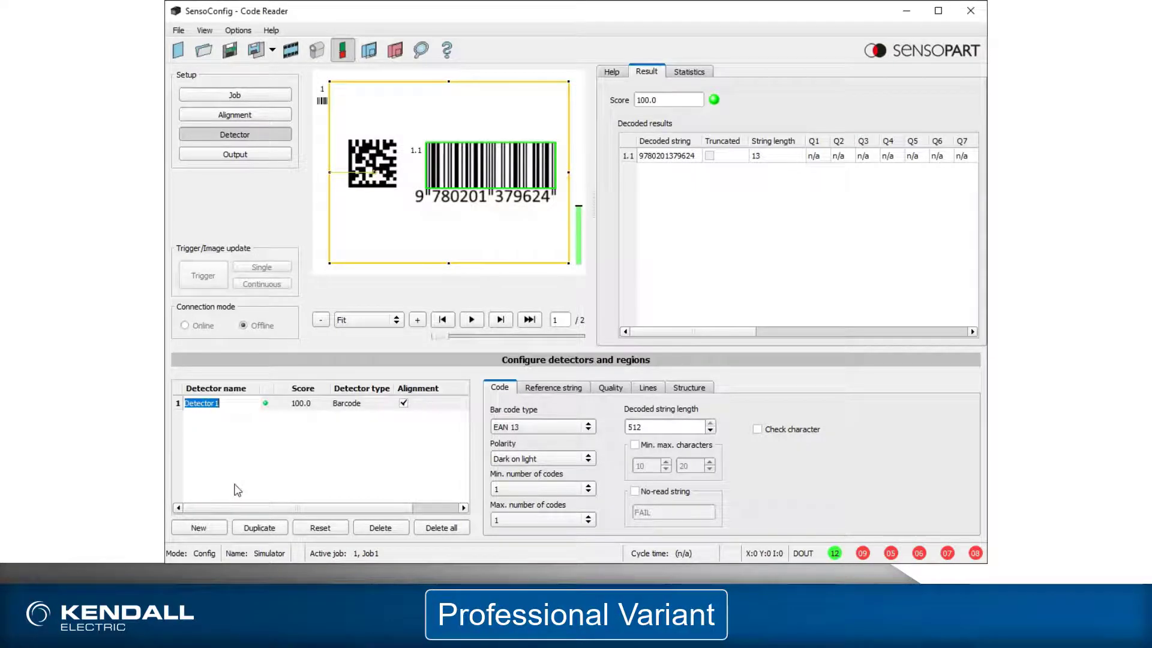
type("1DCode")
key("Return")
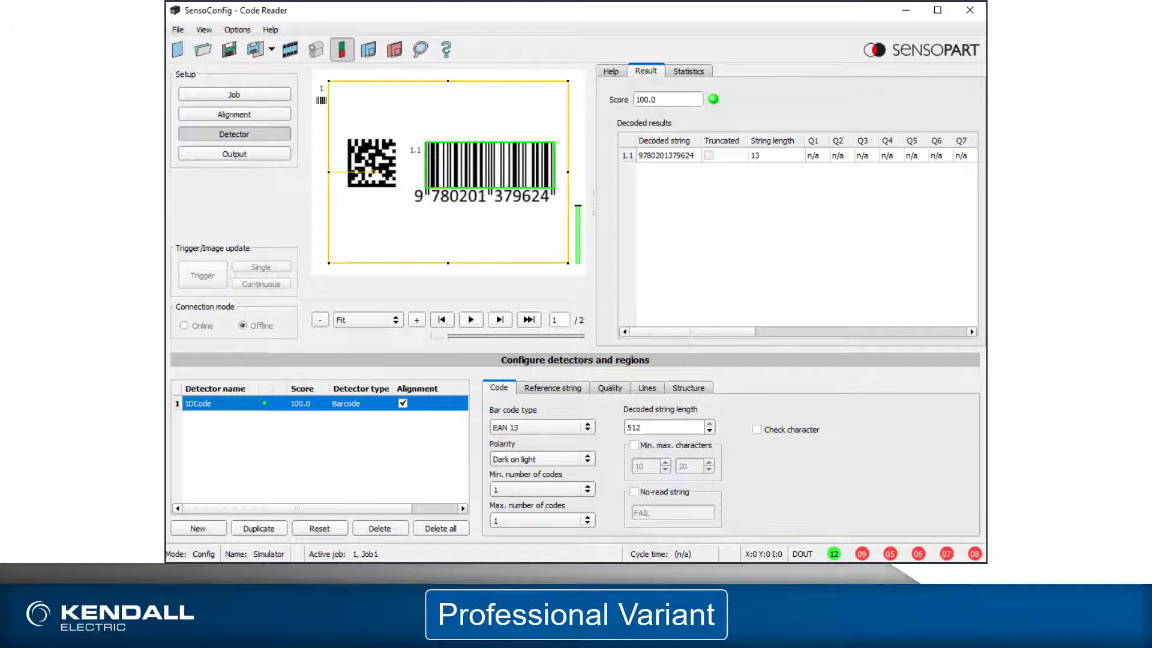
- Examine 1DCode's bar code type, lines and structure settings and 2DCode's symbols, modules and miscellaneous settings
left_click(542, 427)
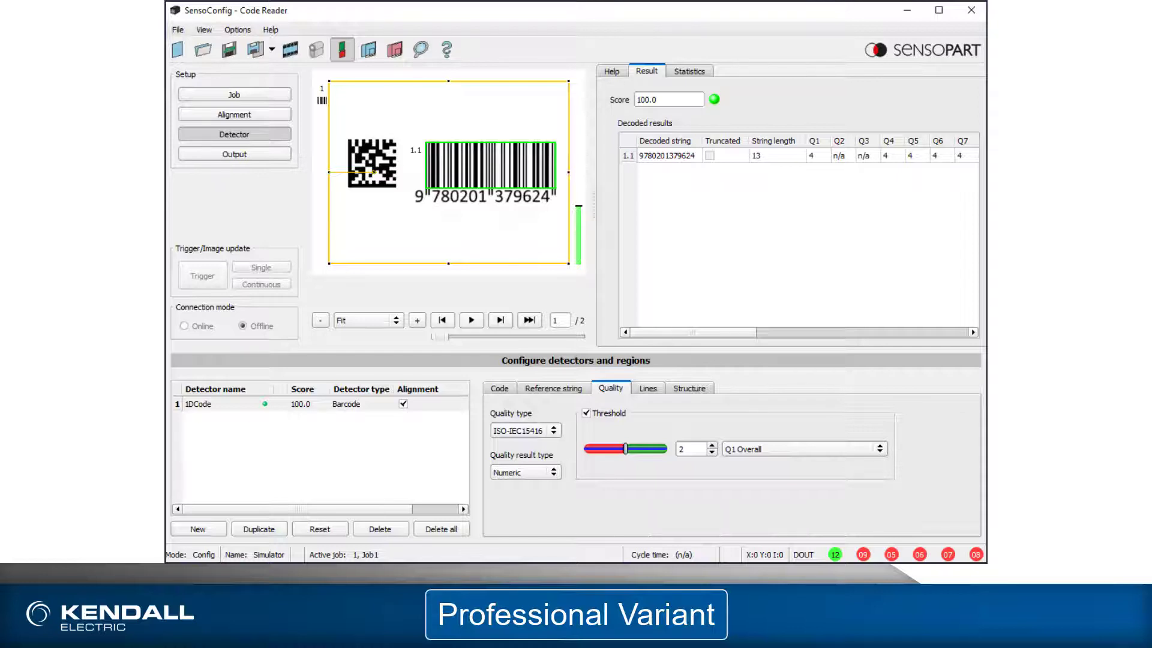
key("ctrl+Tab")
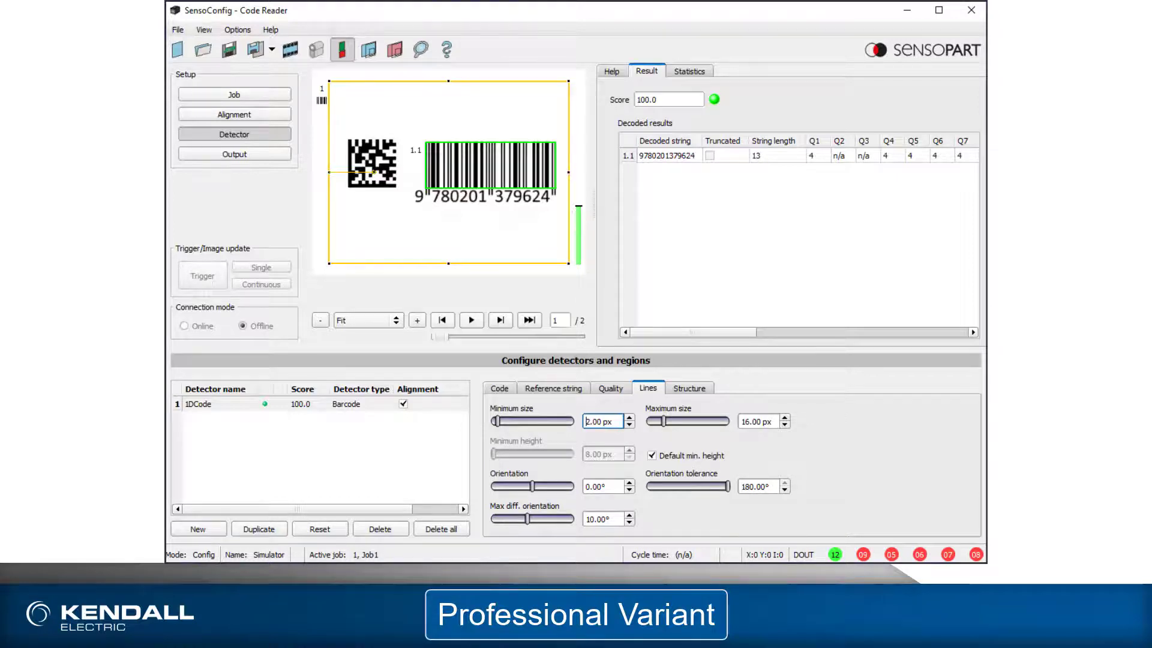
key("ctrl+Tab")
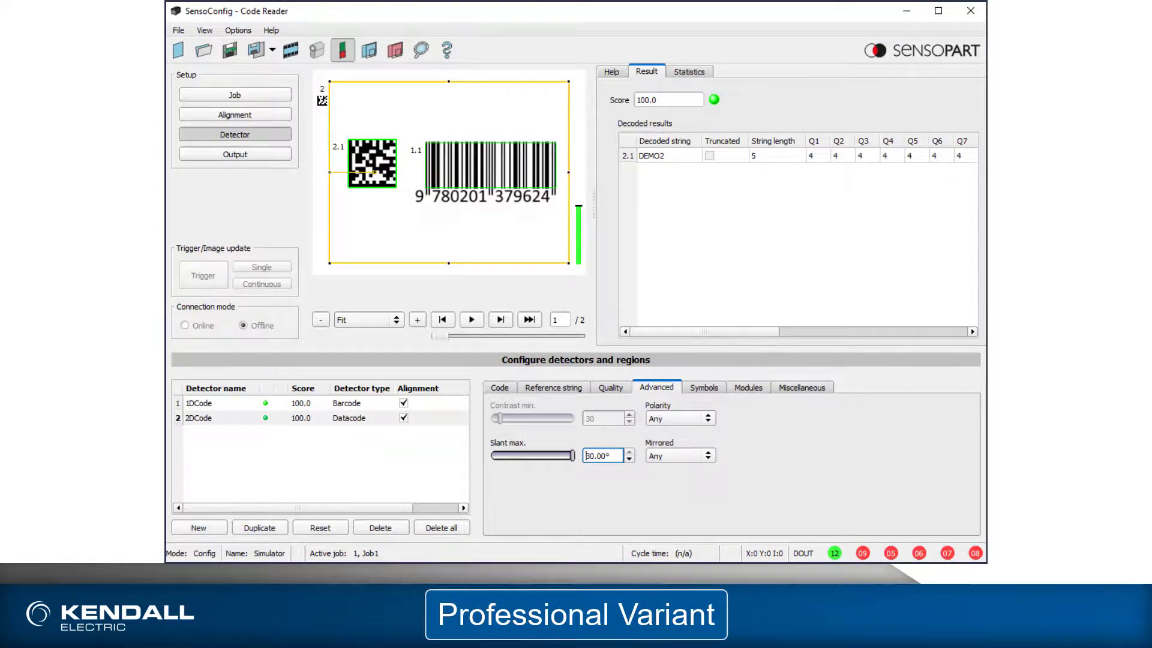
key("ctrl+Tab")
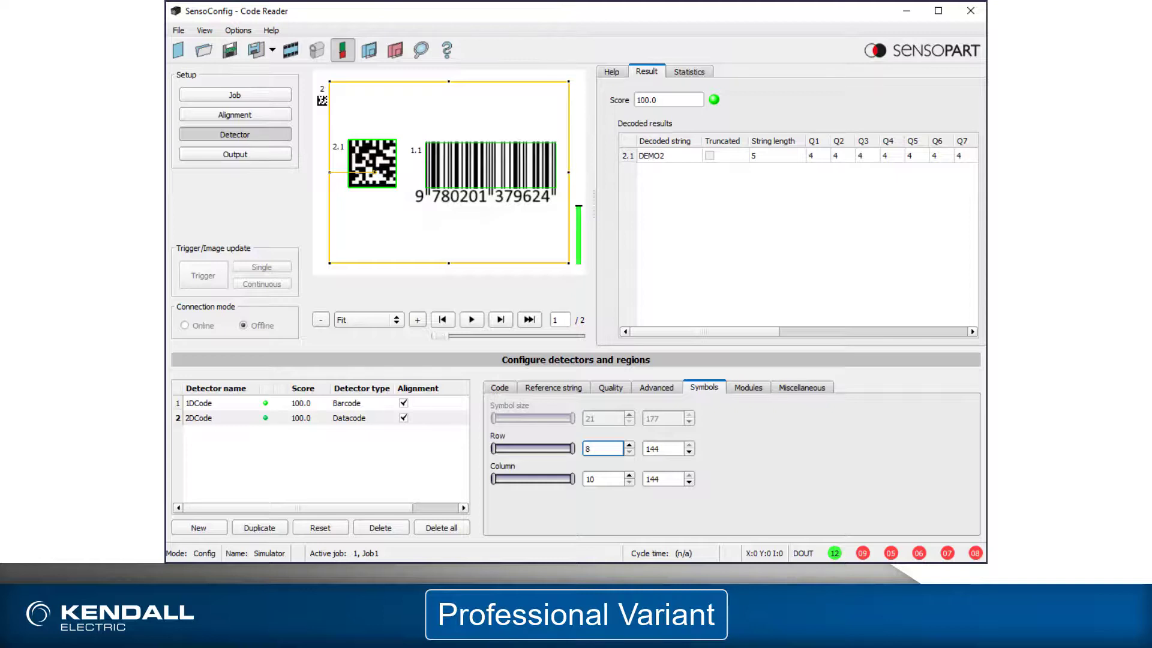
key("ctrl+Tab")
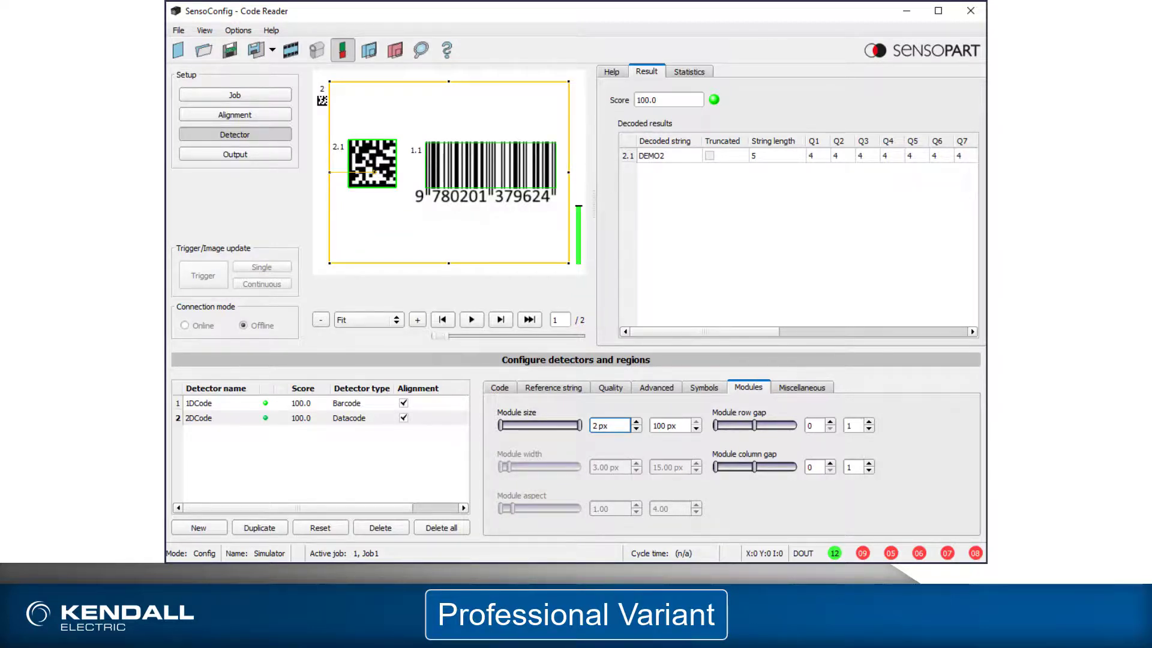
key("ctrl+Tab")
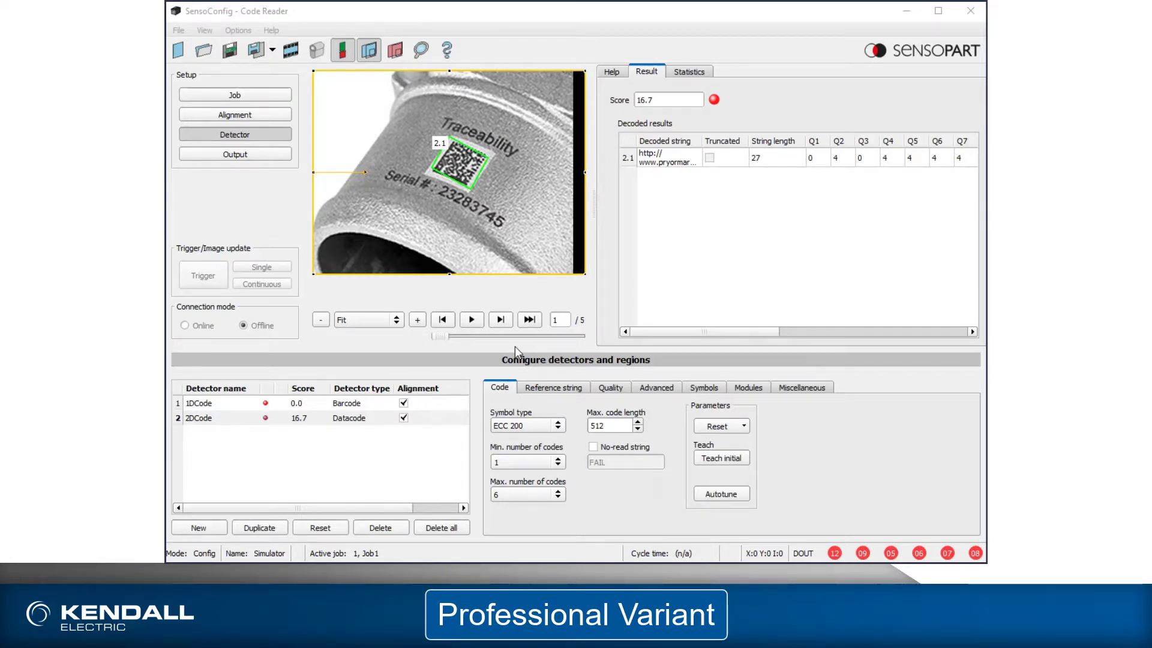
- Advance through the sample images to image 5 and run the initial teach for the 2DCode detector on it
left_click(502, 318)
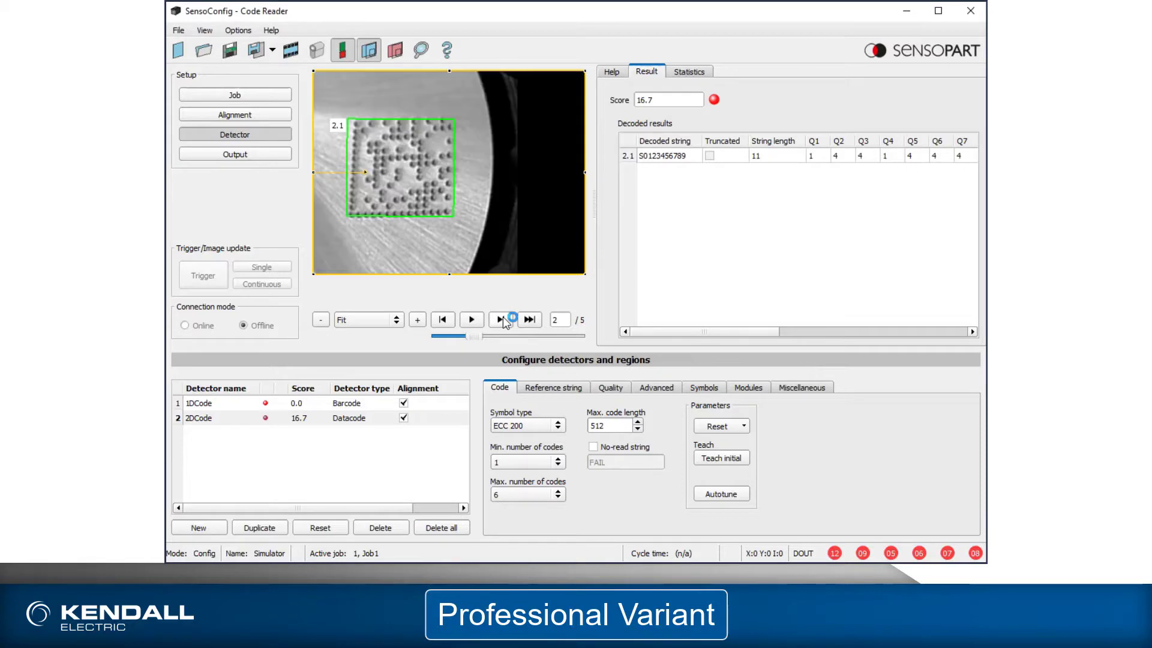
left_click(502, 318)
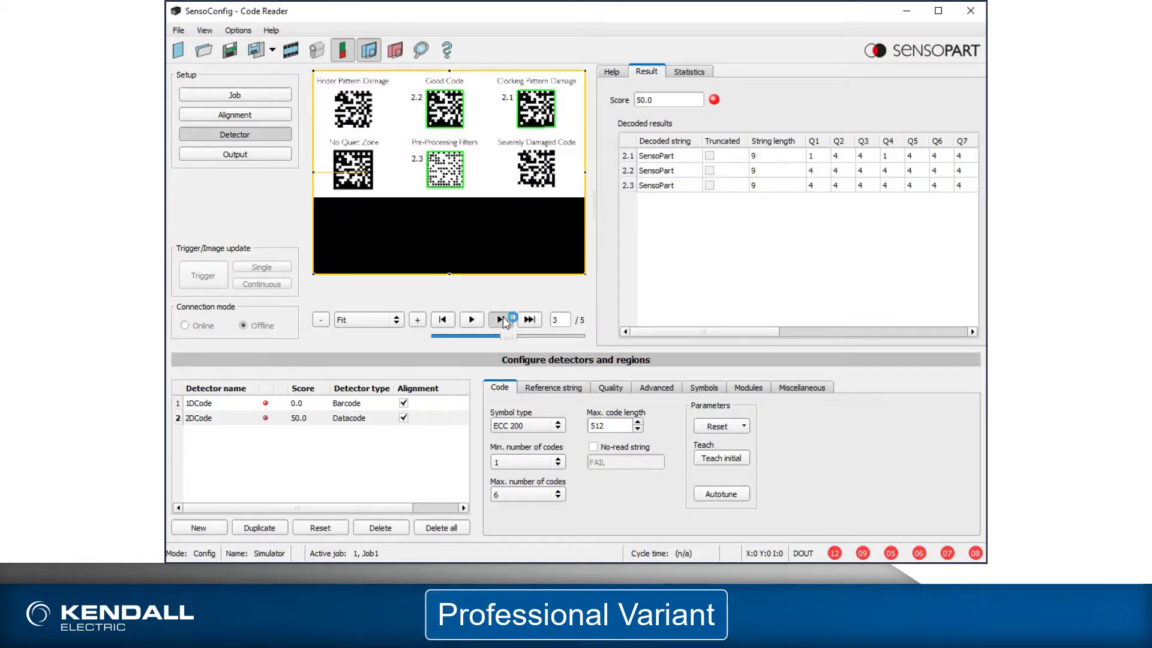
left_click(501, 318)
left_click(503, 318)
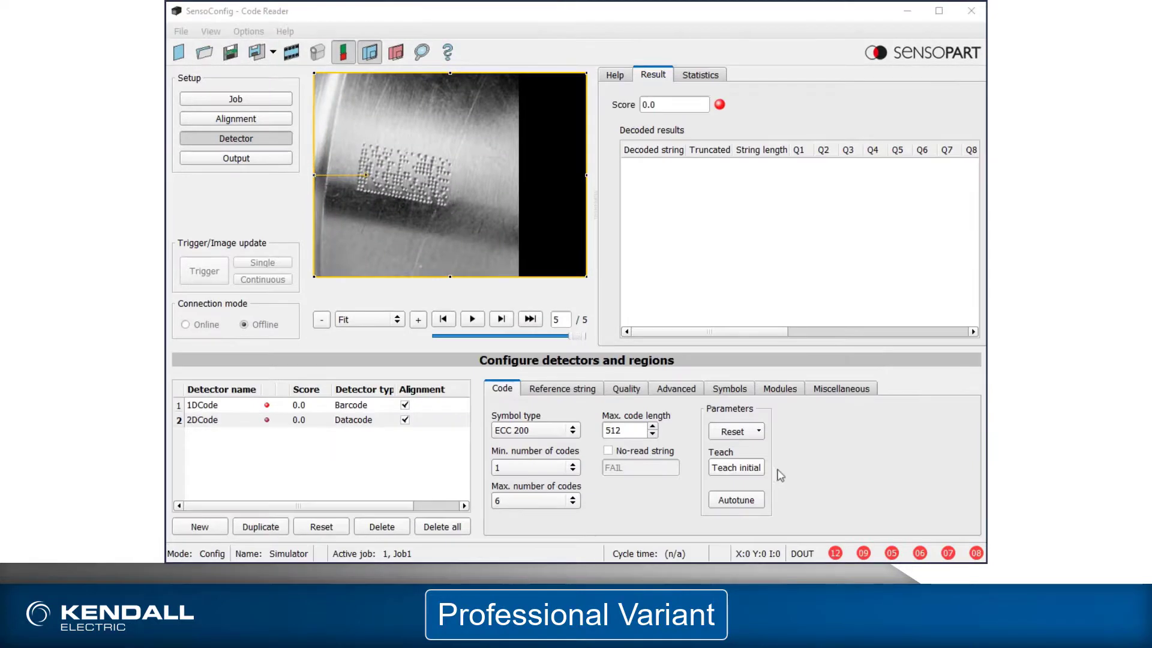
left_click(744, 467)
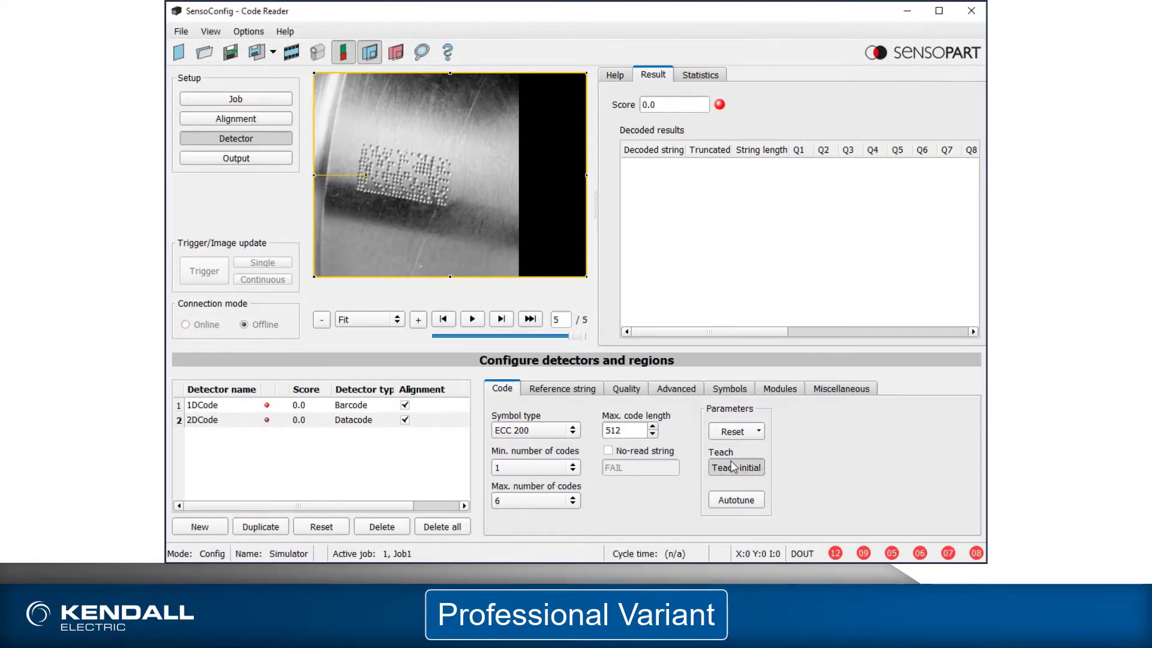
- Cycle through the sample images to image 1 and teach it additively to the 2DCode detector
left_click(501, 319)
left_click(500, 318)
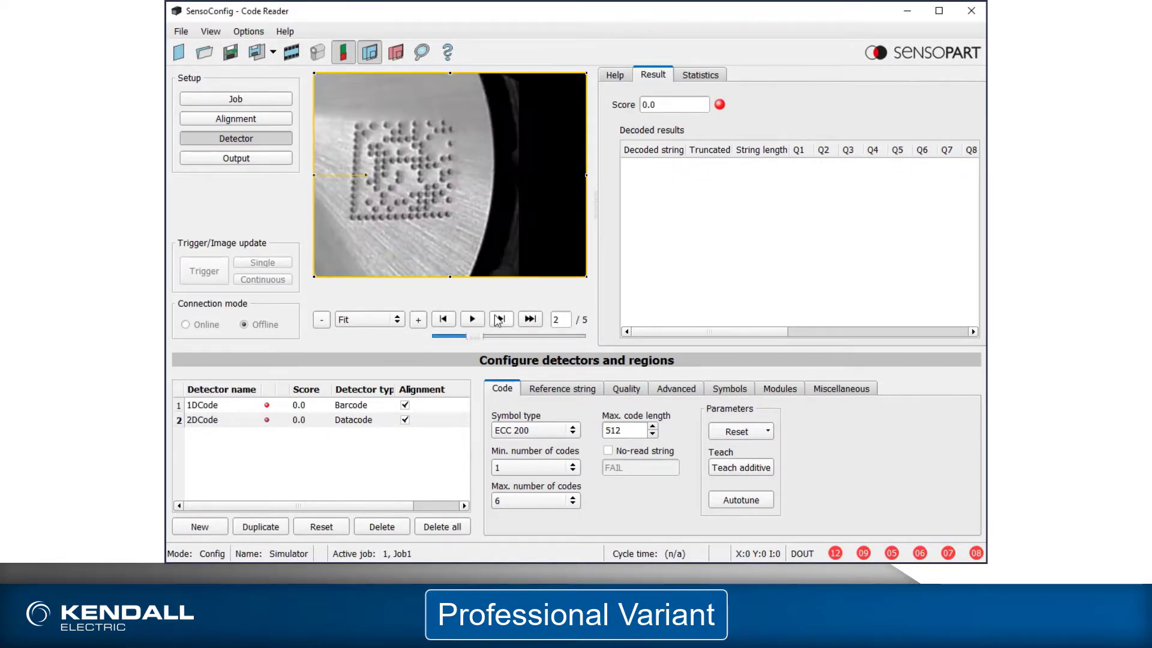
left_click(500, 319)
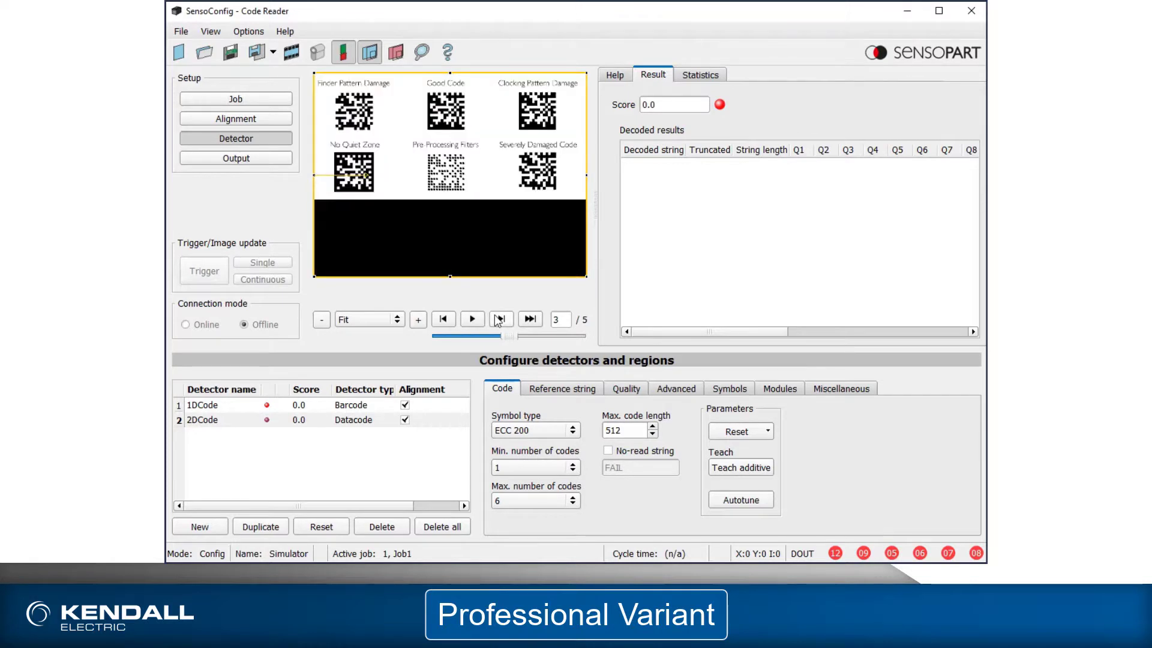
left_click(500, 319)
left_click(500, 319)
left_click(500, 318)
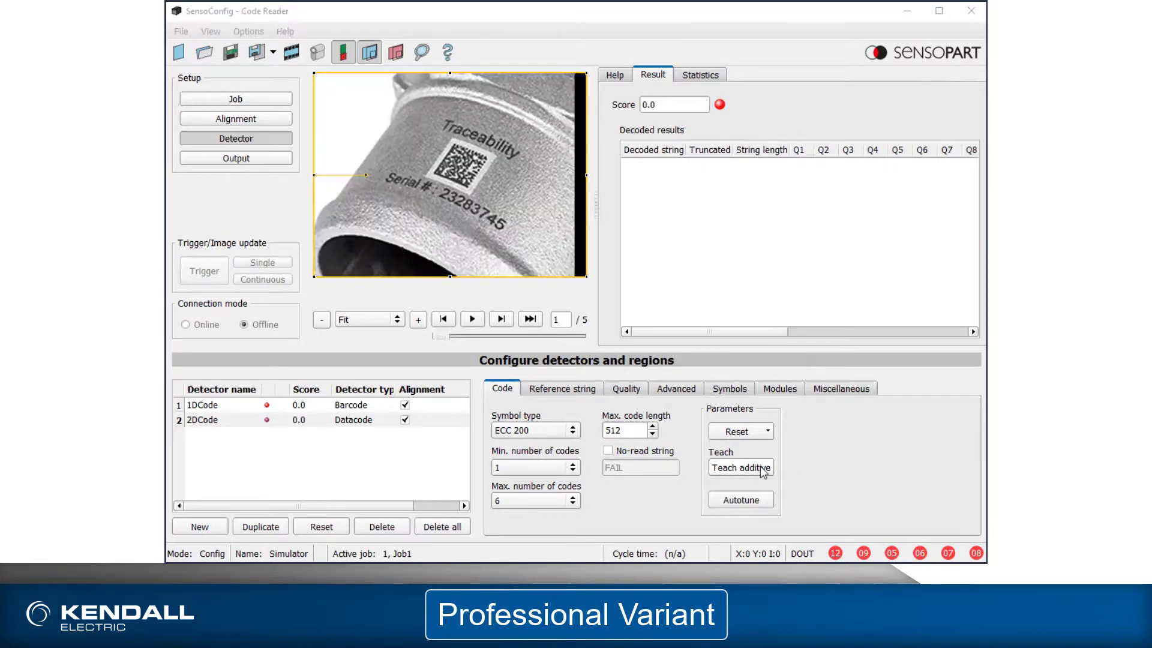
left_click(500, 318)
left_click(725, 467)
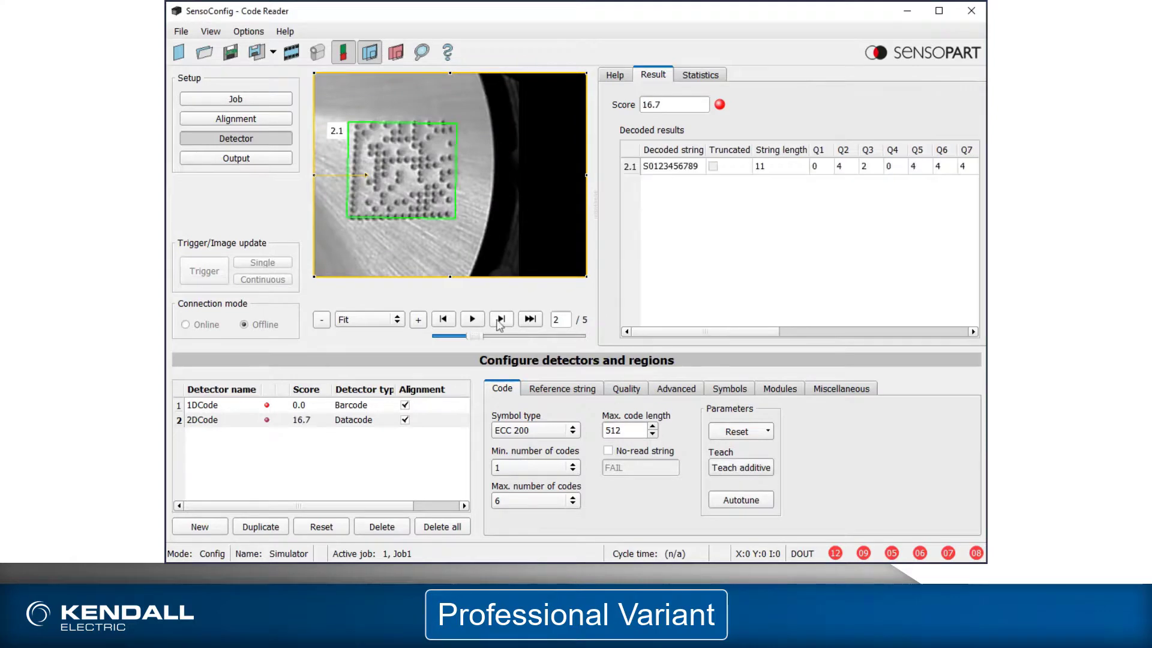
- Advance to image 4, teach it additively to the 2DCode detector, and move on to image 5
left_click(501, 319)
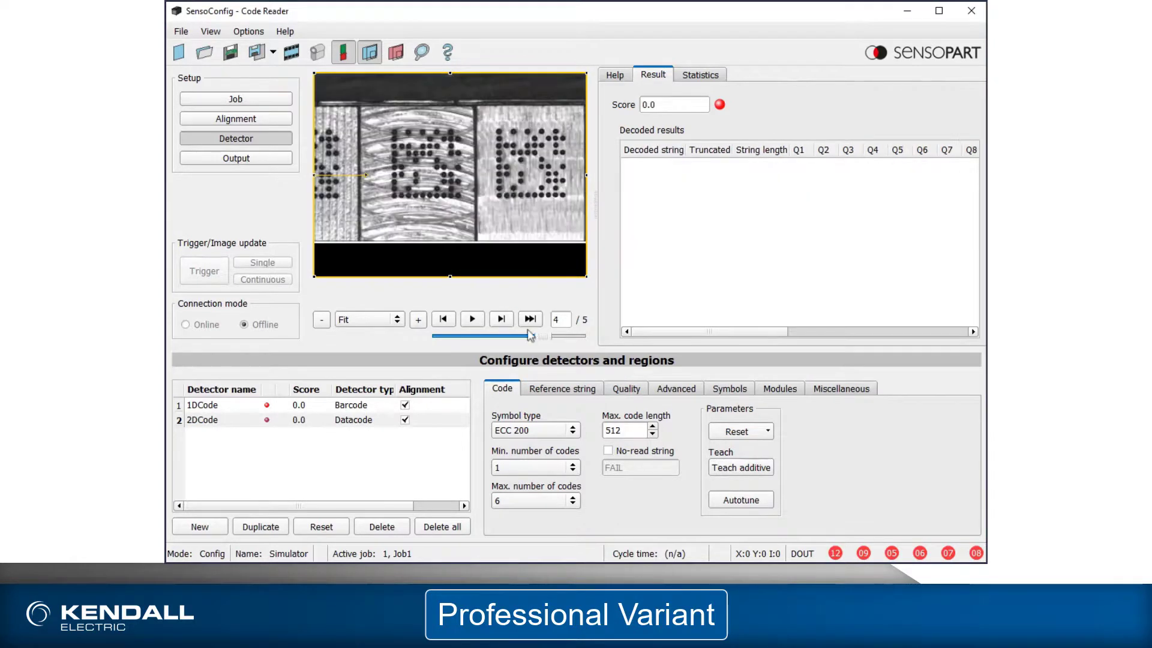
left_click(719, 467)
left_click(502, 319)
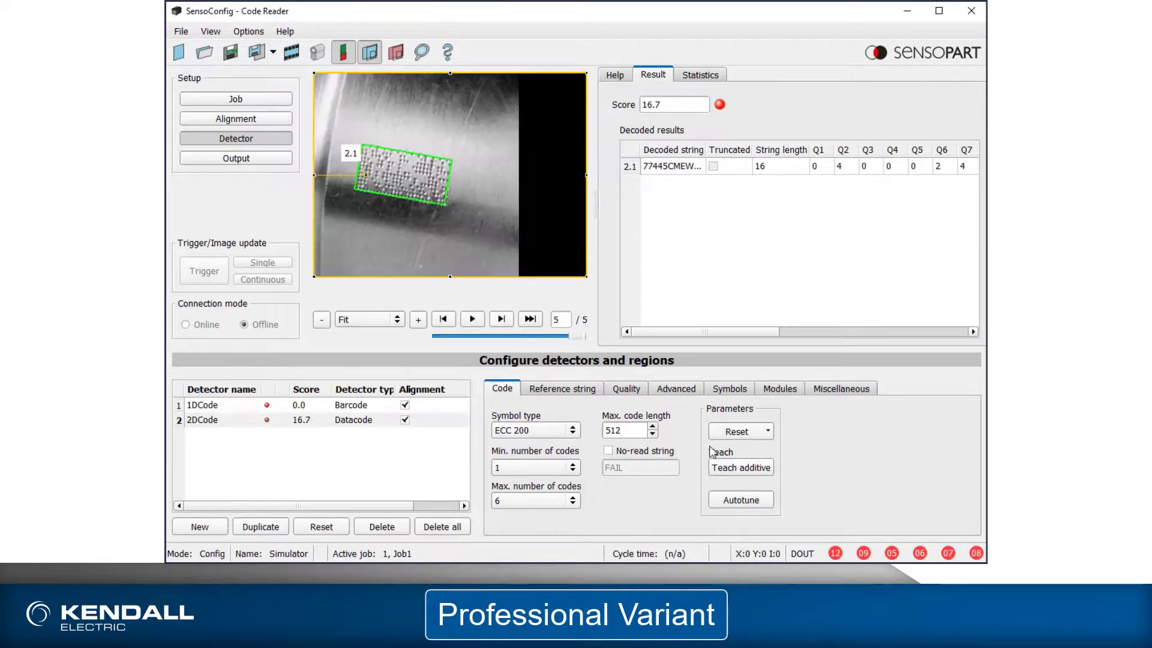